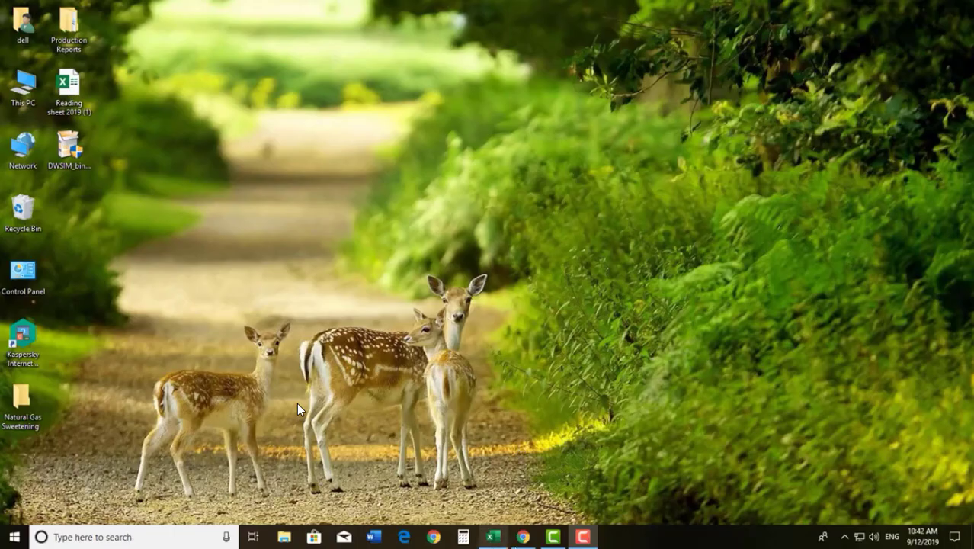
{"action": "left_click", "coordinate": [523, 537]}
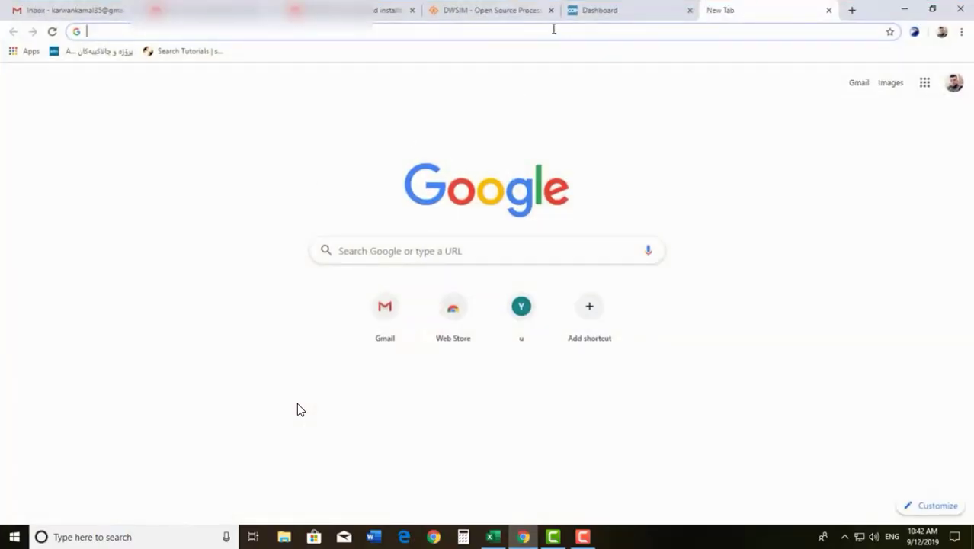
{"action": "type", "text": "https://ooe.io/gKumr"}
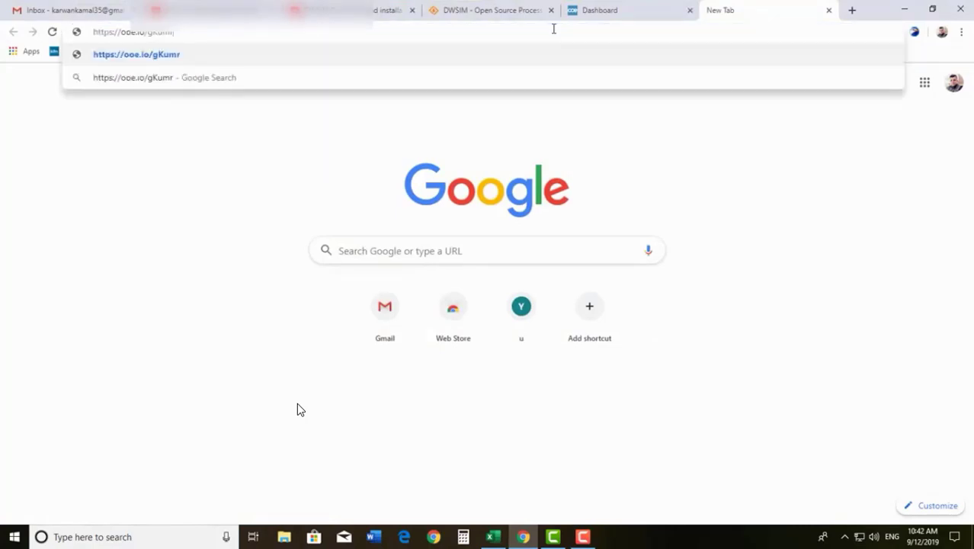
{"action": "key", "text": "Return"}
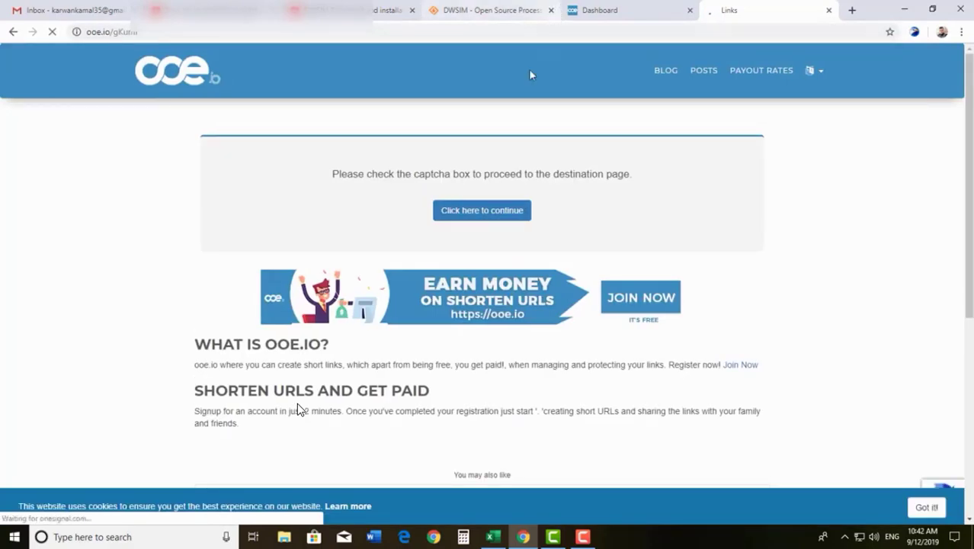
{"action": "left_click", "coordinate": [497, 258]}
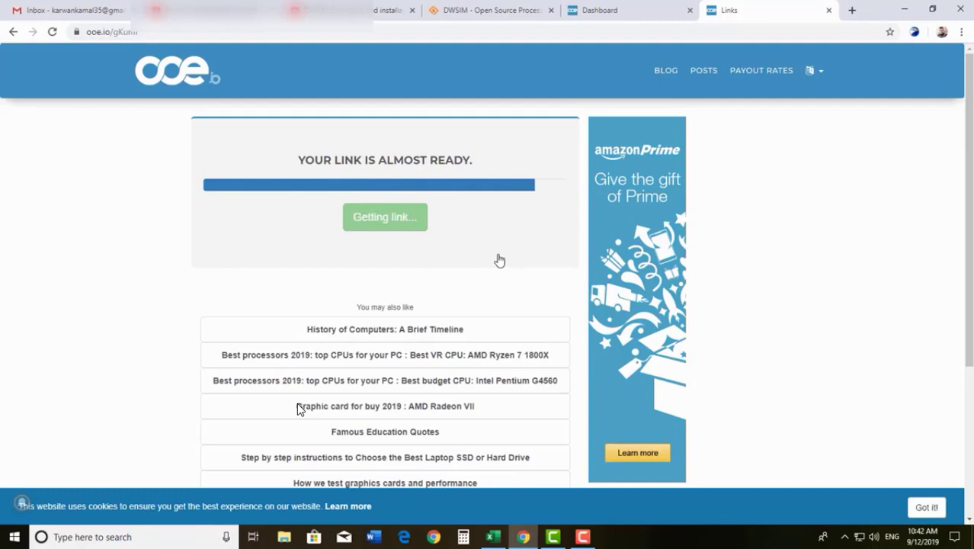
{"action": "left_click", "coordinate": [400, 221]}
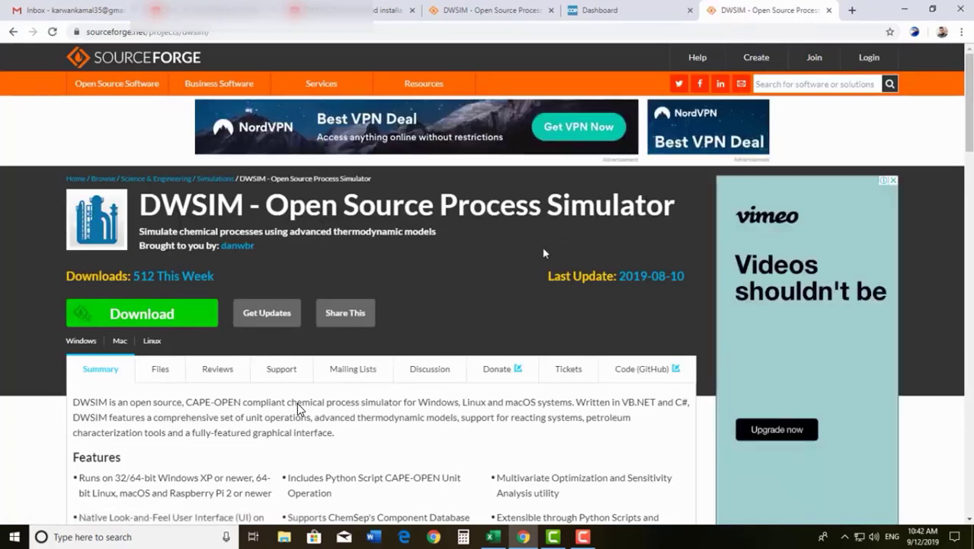
Download DWSIM_bin_v57u14_setup_win7win8win10_64bit.exe with the download manager, return to the desktop and dismiss the completion notification.
{"action": "left_click", "coordinate": [169, 320]}
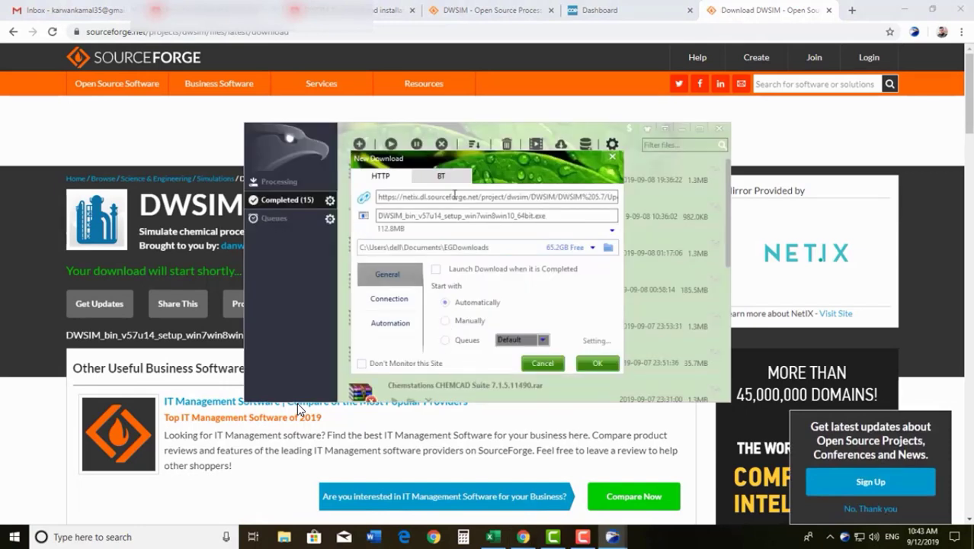
{"action": "left_click", "coordinate": [598, 364]}
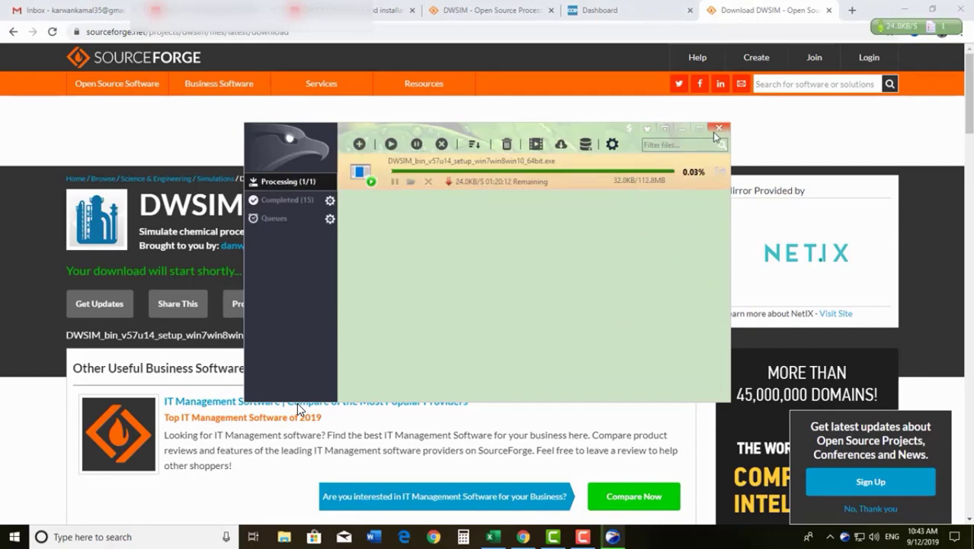
{"action": "left_click", "coordinate": [682, 128]}
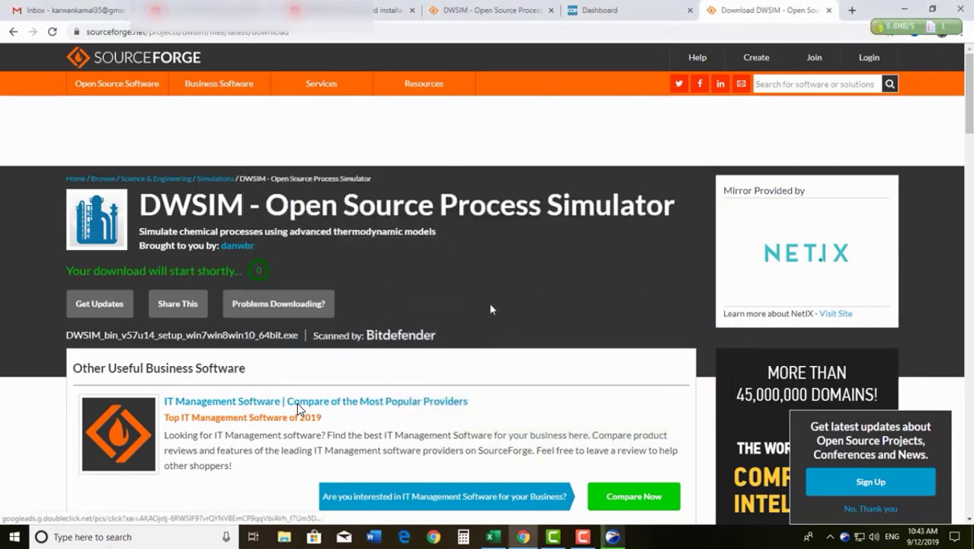
{"action": "scroll", "coordinate": [496, 301], "scroll_direction": "down", "scroll_amount": 1}
{"action": "scroll", "coordinate": [505, 294], "scroll_direction": "up", "scroll_amount": 1}
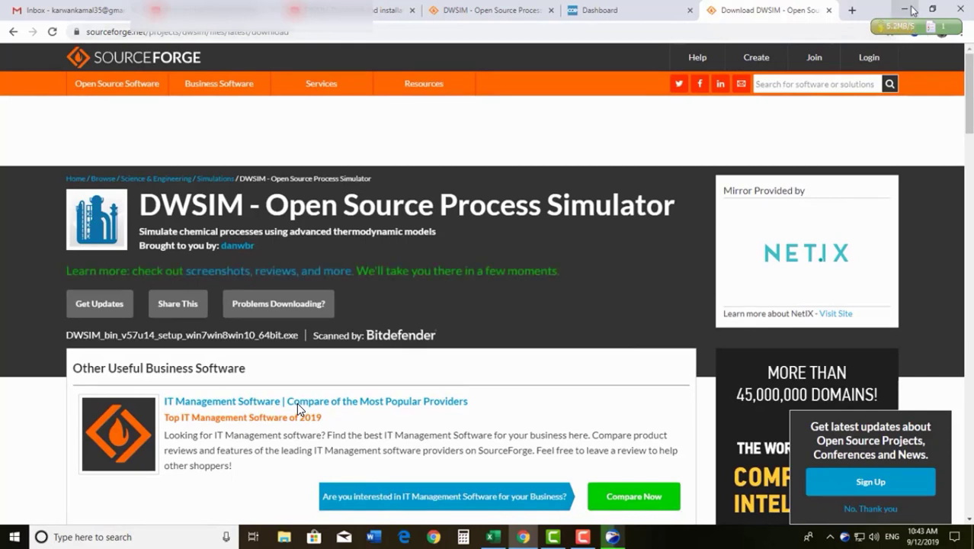
{"action": "left_click", "coordinate": [907, 9]}
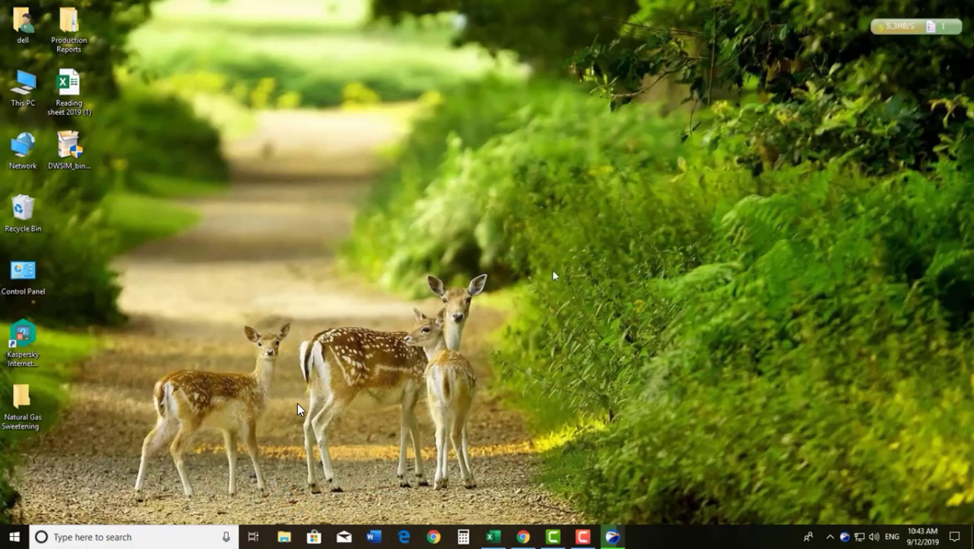
{"action": "right_click", "coordinate": [293, 140]}
{"action": "left_click", "coordinate": [327, 172]}
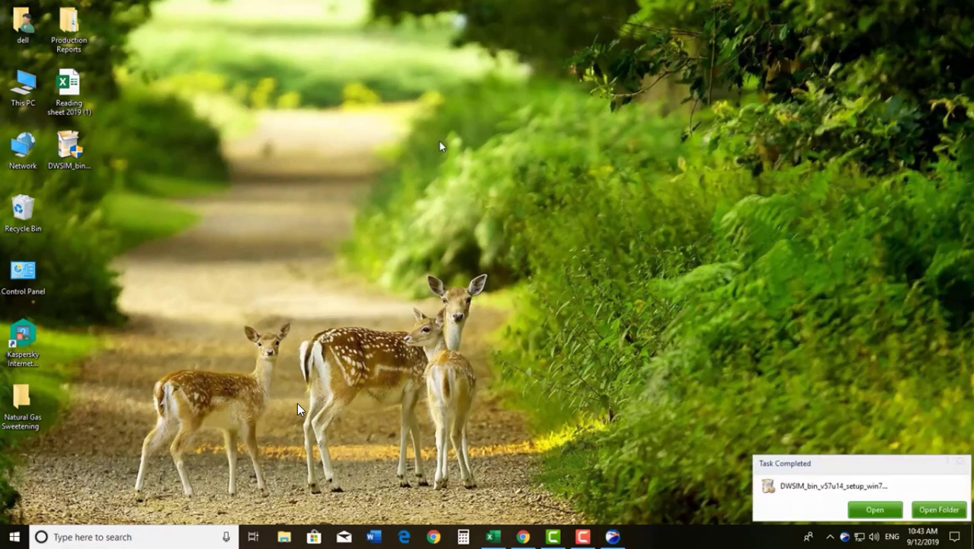
{"action": "left_click", "coordinate": [963, 463]}
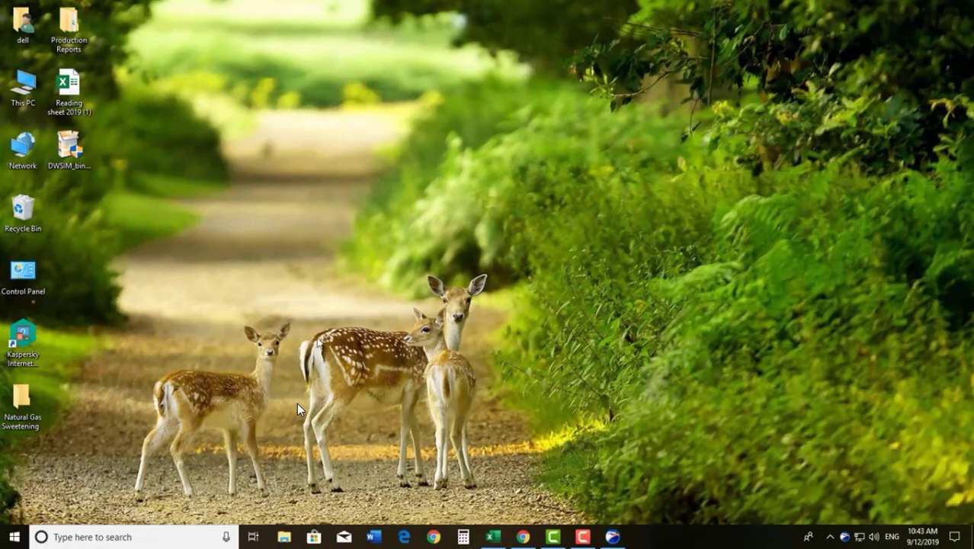
{"action": "left_click", "coordinate": [78, 152]}
{"action": "left_click_drag", "start_coordinate": [78, 152], "coordinate": [78, 279]}
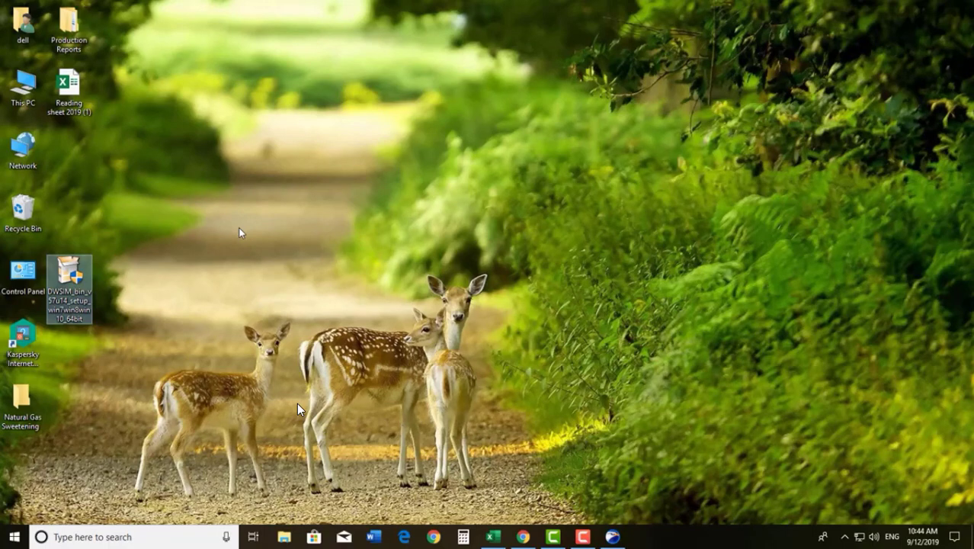
{"action": "left_click_drag", "start_coordinate": [81, 283], "coordinate": [95, 171]}
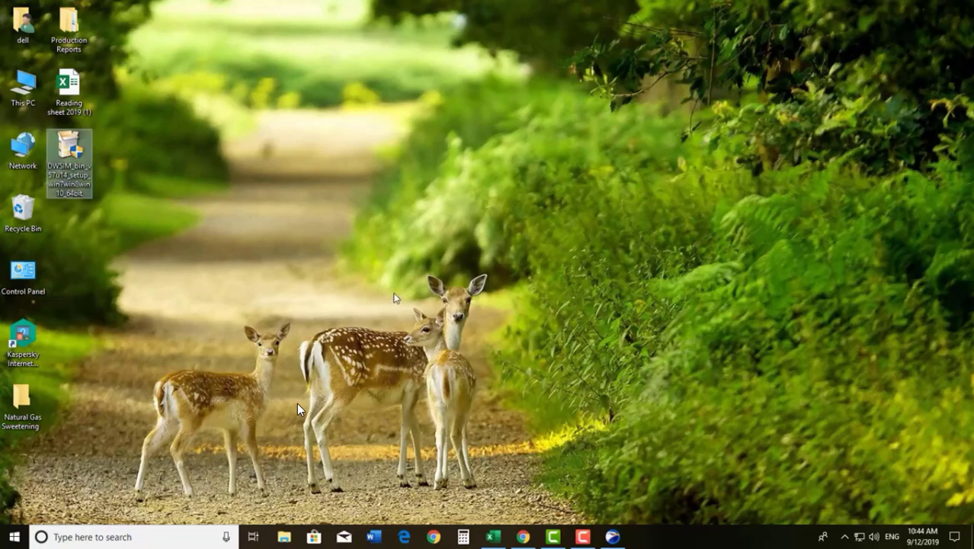
{"action": "left_click", "coordinate": [553, 537]}
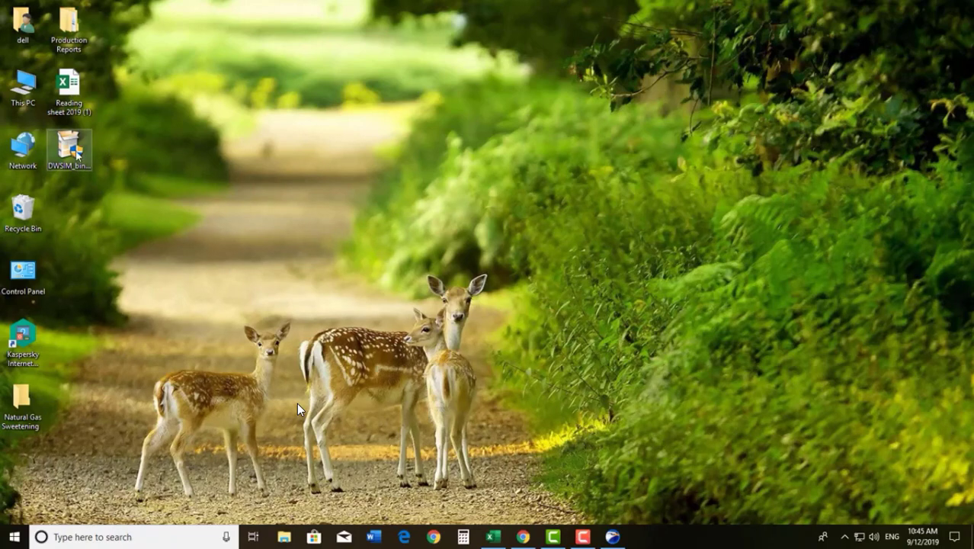
{"action": "right_click", "coordinate": [214, 136]}
{"action": "left_click", "coordinate": [240, 174]}
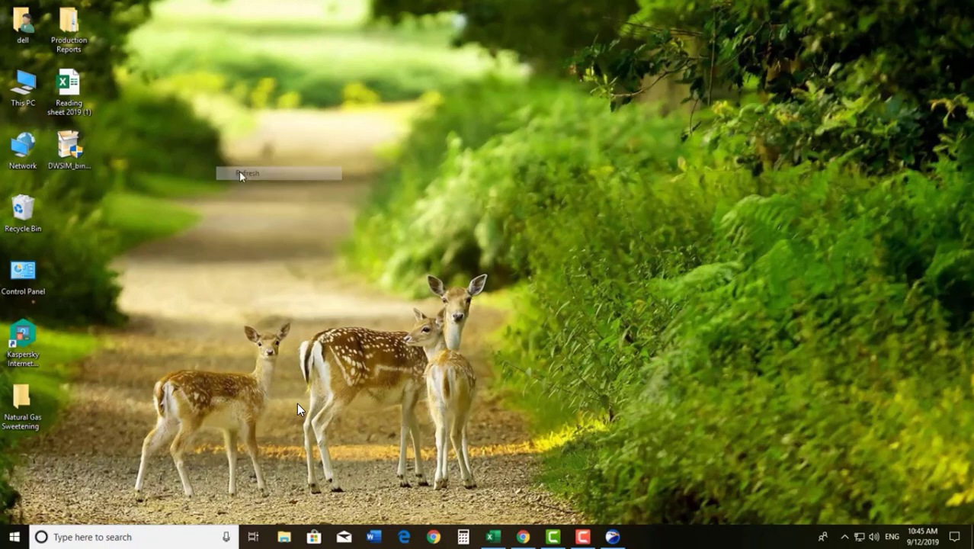
Run the DWSIM installer from the desktop as administrator in English and proceed to the component selection.
{"action": "left_click", "coordinate": [86, 162]}
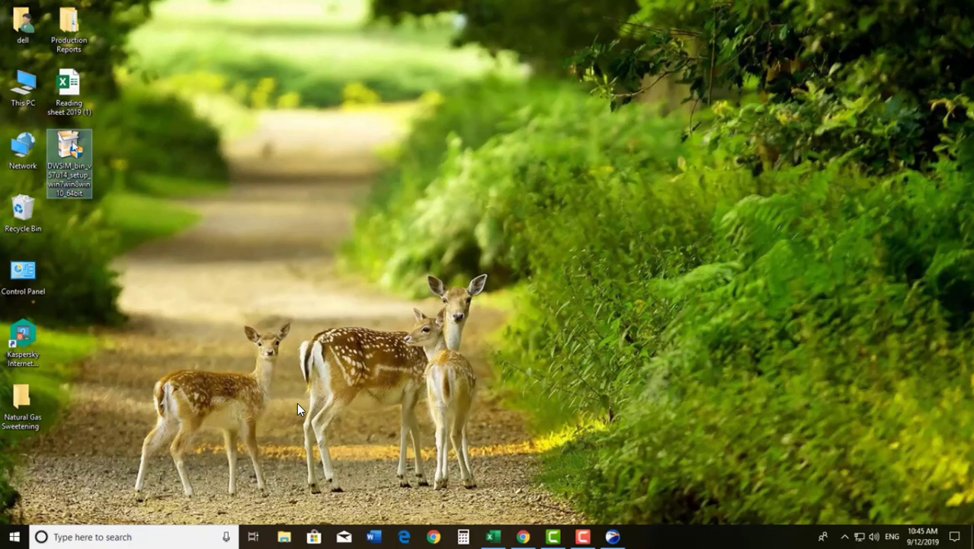
{"action": "right_click", "coordinate": [74, 143]}
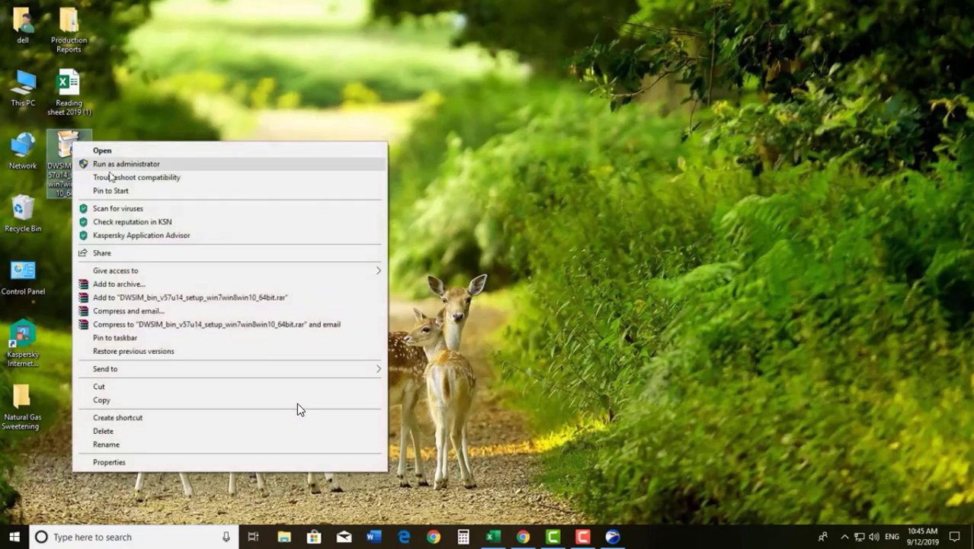
{"action": "left_click", "coordinate": [147, 170]}
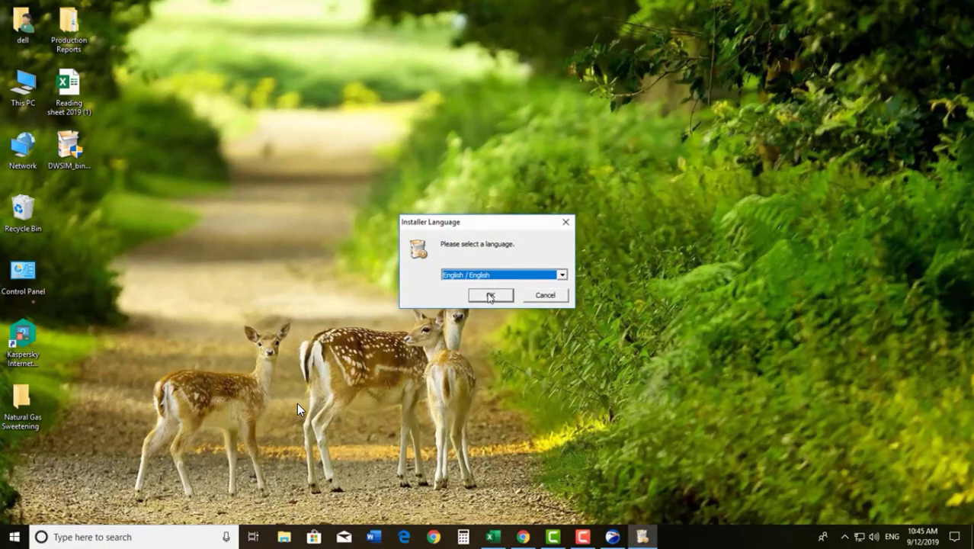
{"action": "left_click", "coordinate": [490, 297]}
{"action": "left_click", "coordinate": [540, 404]}
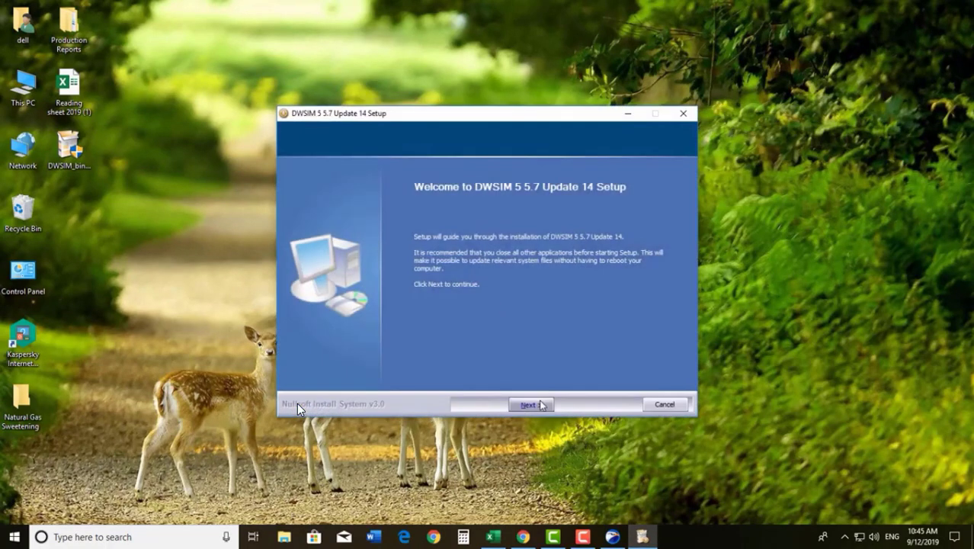
{"action": "left_click", "coordinate": [541, 406]}
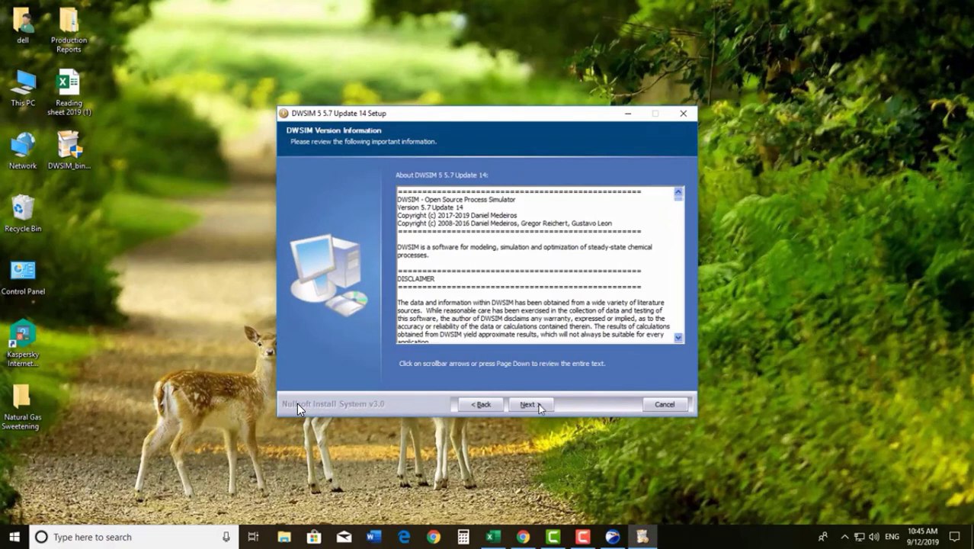
{"action": "left_click", "coordinate": [540, 406]}
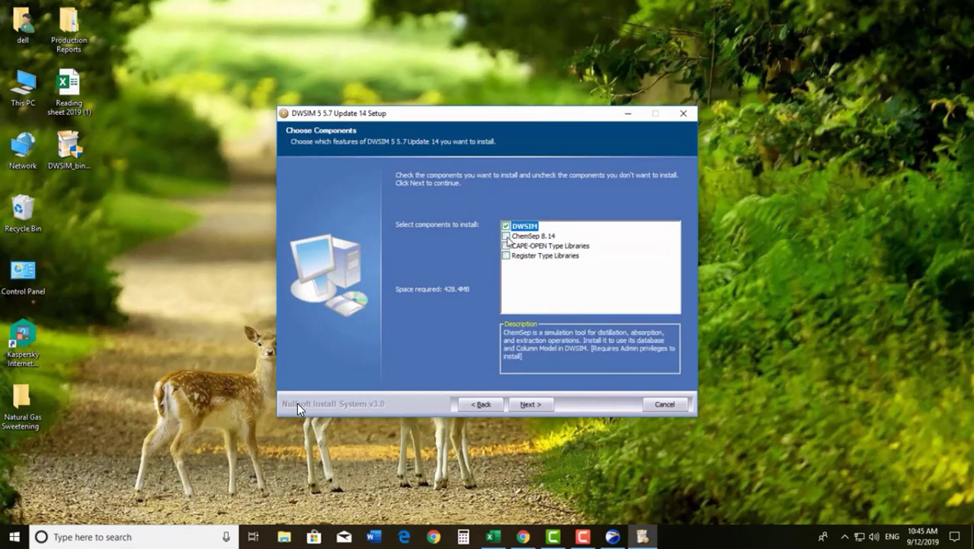
Add ChemSep 8.14, CAPE-OPEN Type Libraries and Register Type Libraries to the components and start installing with the default folders.
{"action": "left_click", "coordinate": [506, 237]}
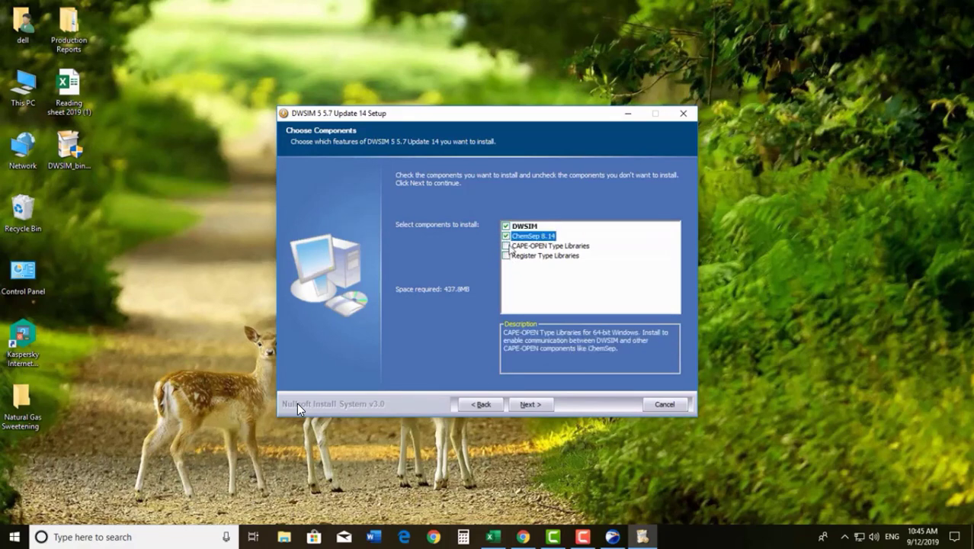
{"action": "left_click", "coordinate": [506, 247]}
{"action": "left_click", "coordinate": [507, 256]}
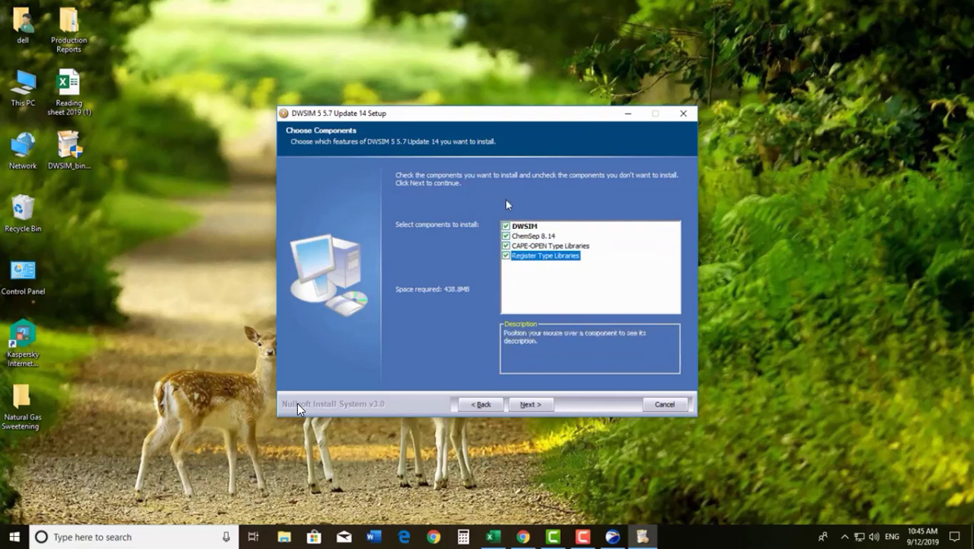
{"action": "left_click", "coordinate": [533, 405]}
{"action": "left_click", "coordinate": [530, 405]}
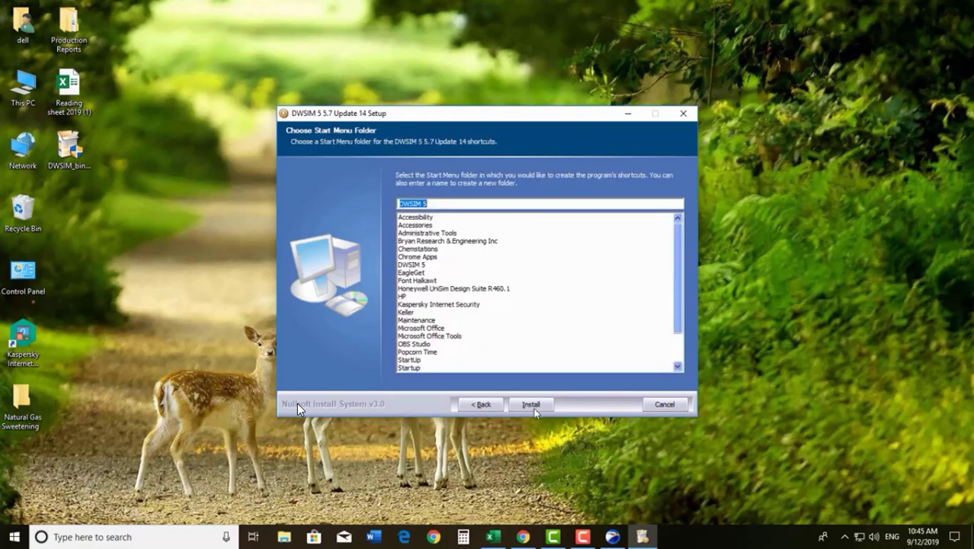
{"action": "left_click", "coordinate": [532, 405]}
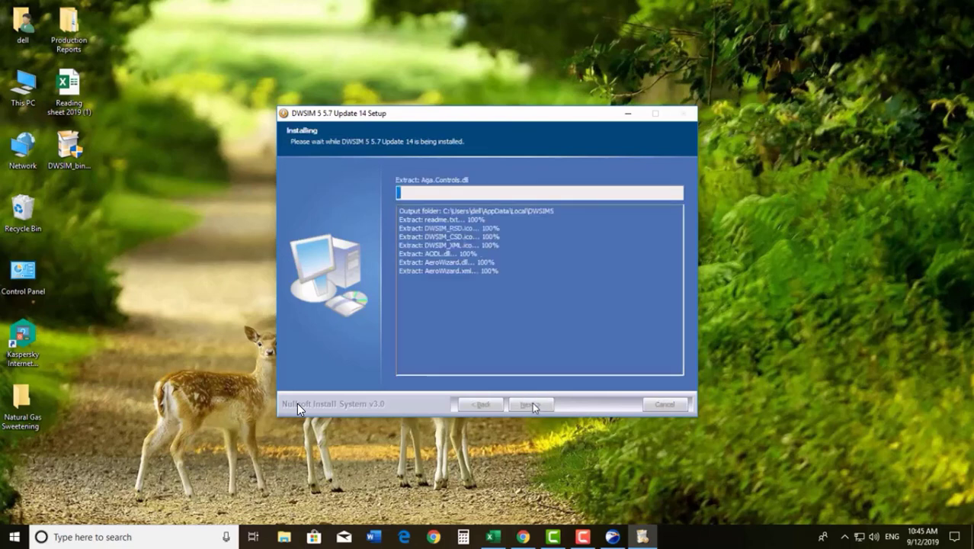
{"action": "right_click", "coordinate": [181, 171]}
{"action": "left_click", "coordinate": [214, 208]}
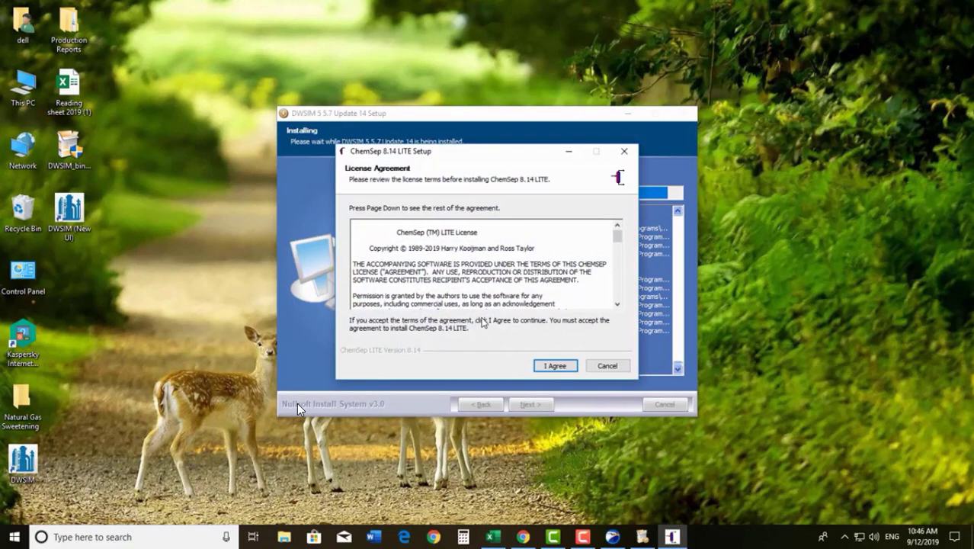
Accept the ChemSep 8.14 LITE license, install it with the default destination and Start Menu folders, and finish its setup.
{"action": "left_click", "coordinate": [541, 366]}
{"action": "left_click", "coordinate": [562, 366]}
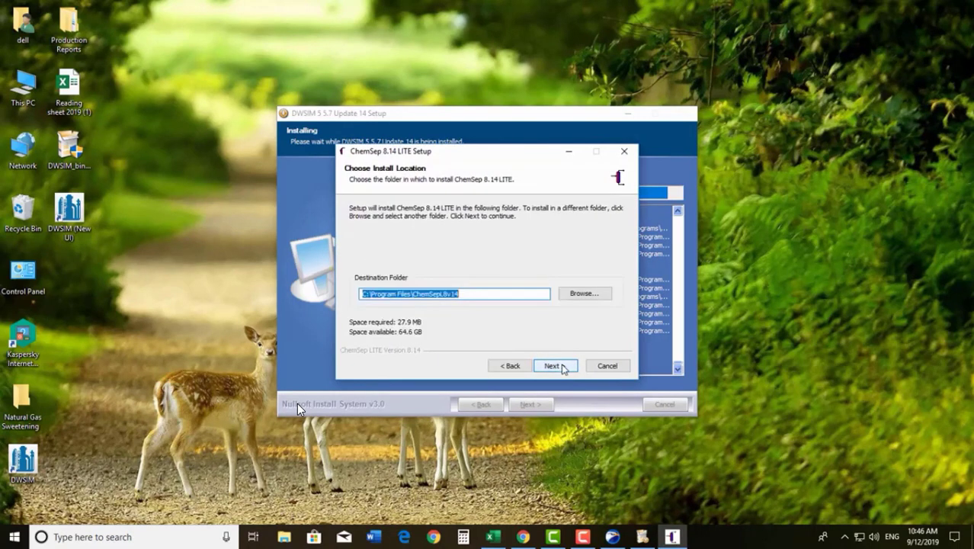
{"action": "left_click", "coordinate": [562, 367]}
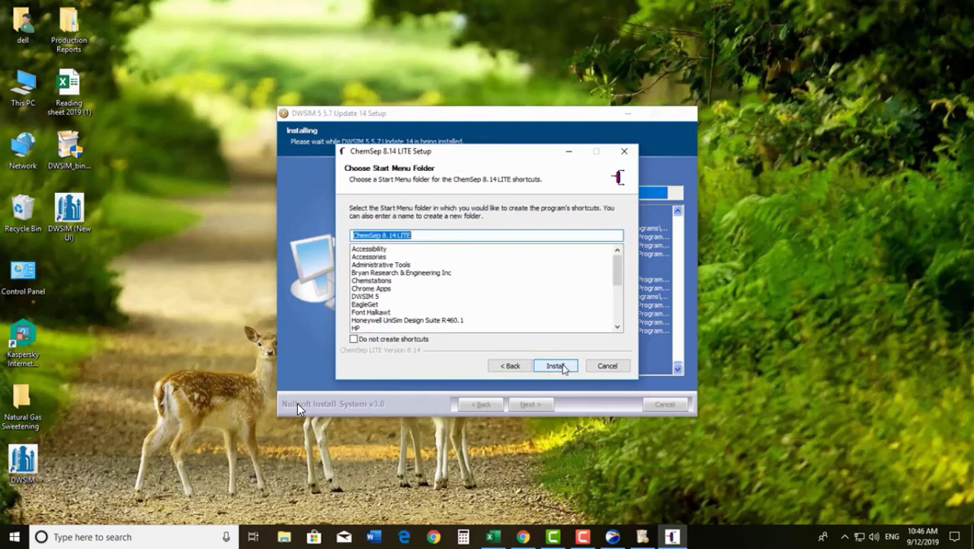
{"action": "left_click", "coordinate": [568, 366]}
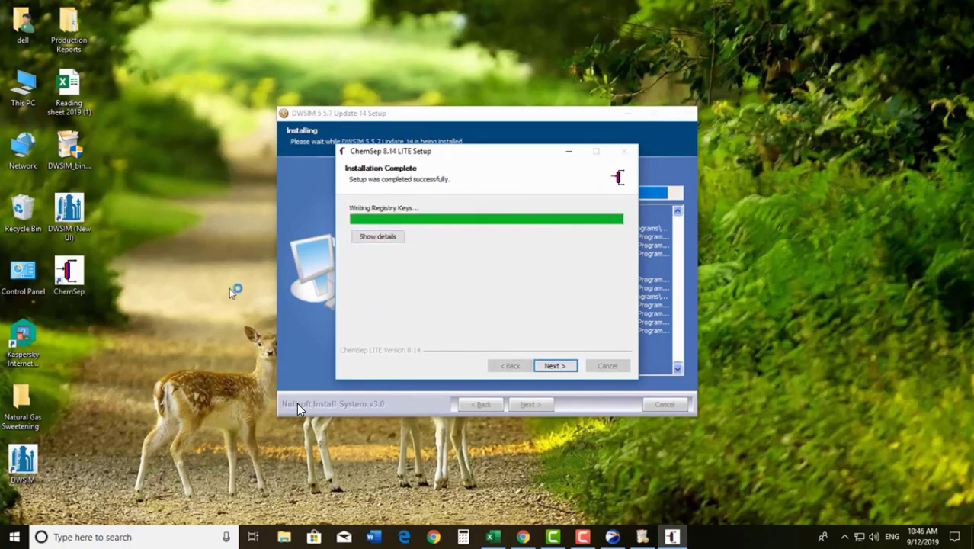
{"action": "left_click", "coordinate": [555, 366]}
{"action": "left_click", "coordinate": [555, 367]}
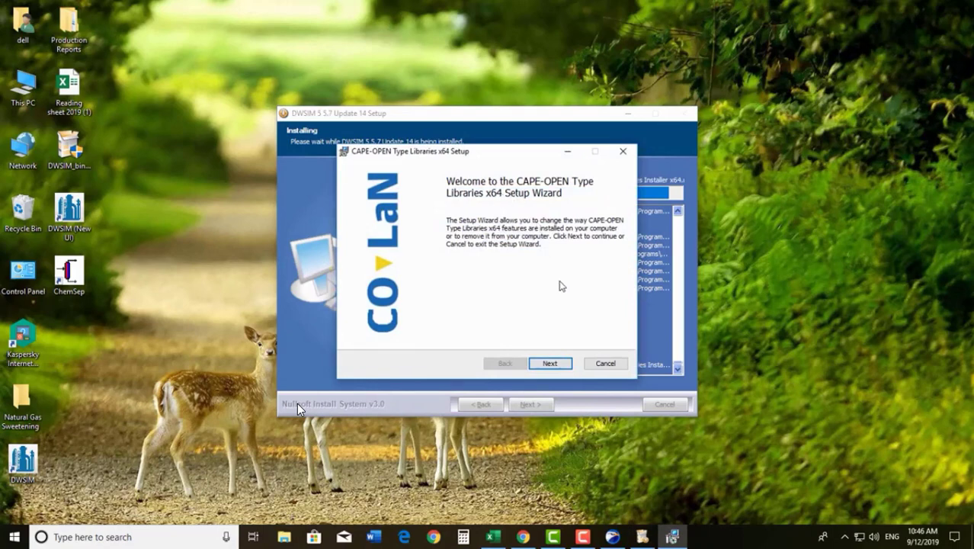
Repair the CAPE-OPEN Type Libraries x64 installation, finish that wizard and advance the DWSIM setup to its final page.
{"action": "left_click", "coordinate": [557, 364]}
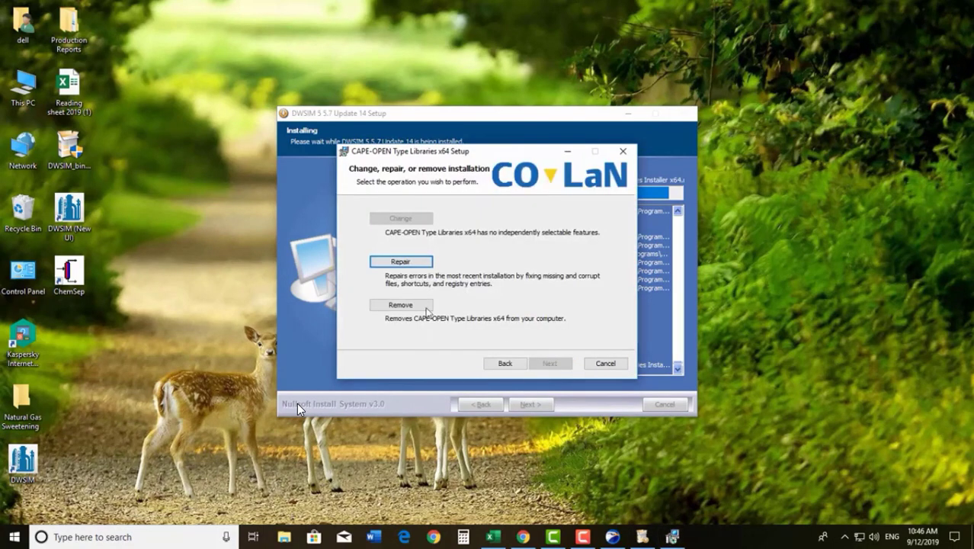
{"action": "left_click", "coordinate": [397, 262]}
{"action": "left_click", "coordinate": [538, 363]}
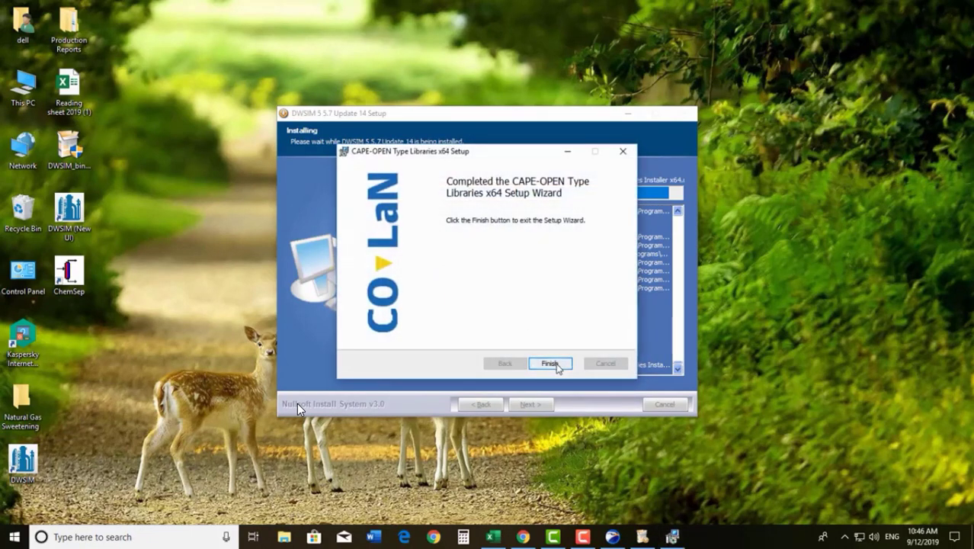
{"action": "left_click", "coordinate": [555, 364]}
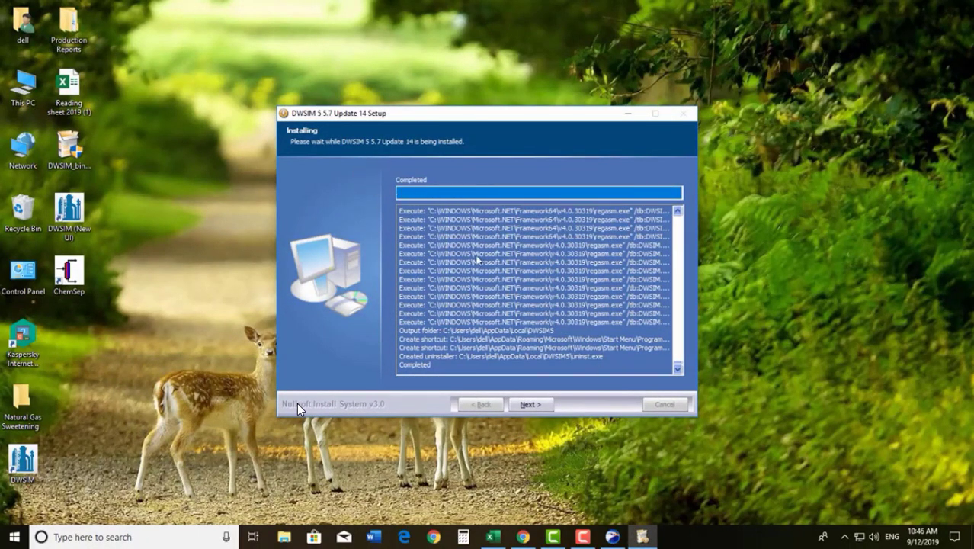
{"action": "left_click", "coordinate": [540, 405]}
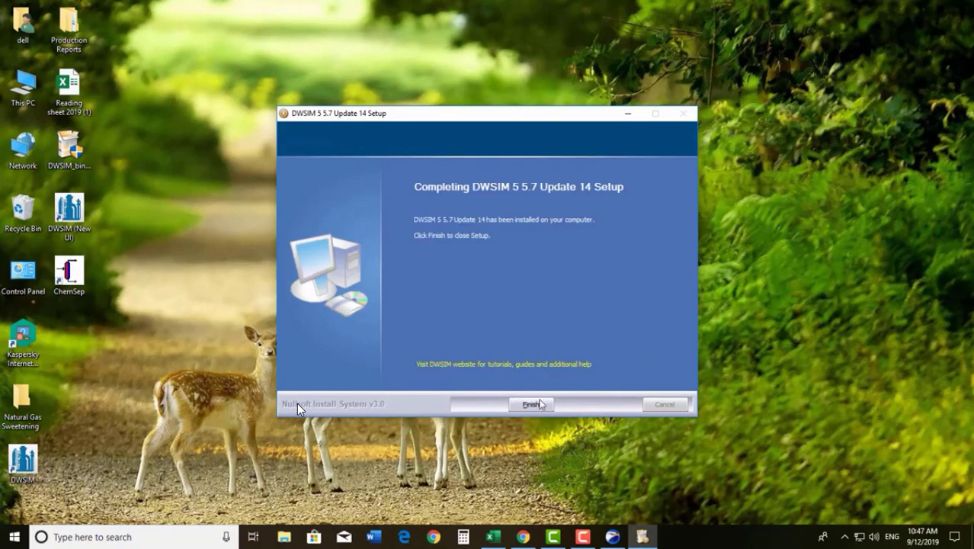
Close the completed DWSIM setup and tidy the refreshed desktop by moving the DWSIM shortcut directly below the Kaspersky Internet Security icon.
{"action": "left_click", "coordinate": [533, 404]}
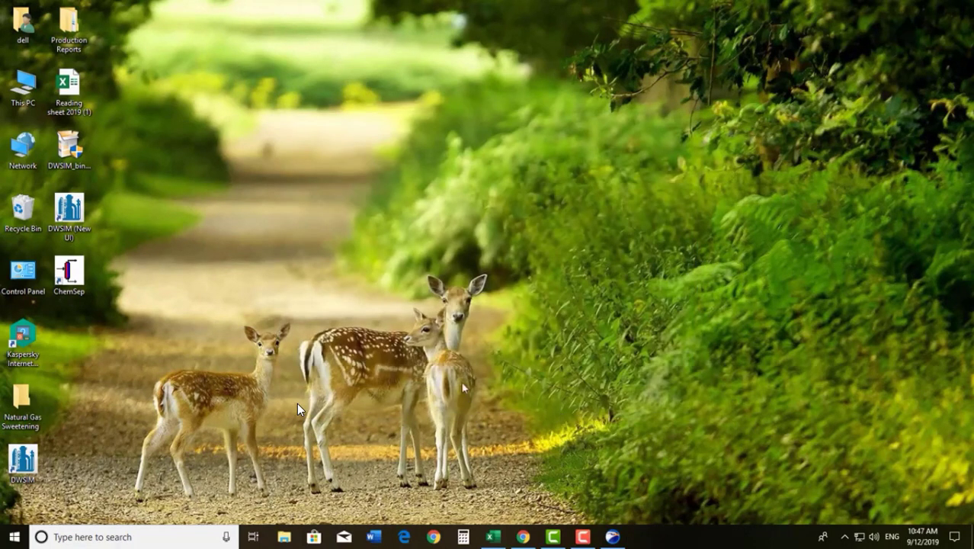
{"action": "right_click", "coordinate": [274, 147]}
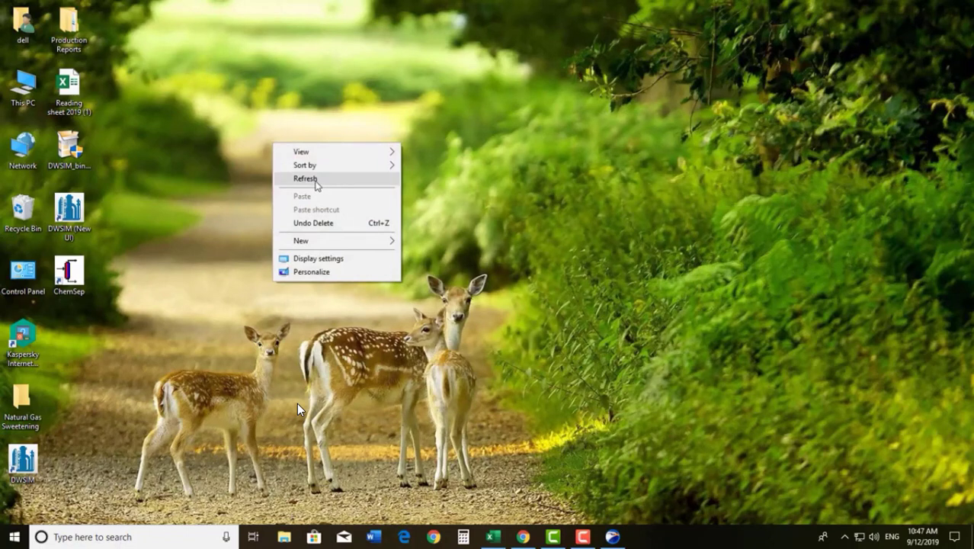
{"action": "left_click", "coordinate": [305, 179]}
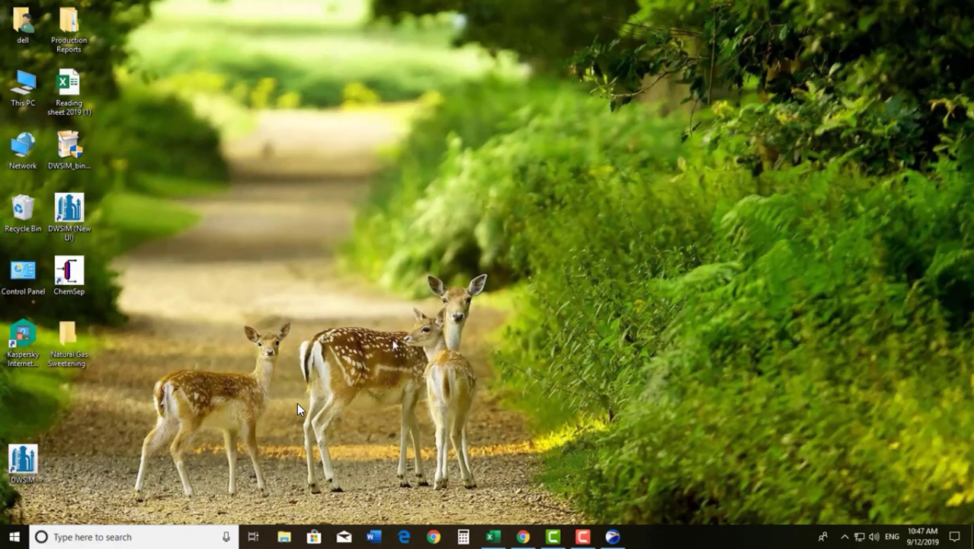
{"action": "left_click", "coordinate": [582, 537]}
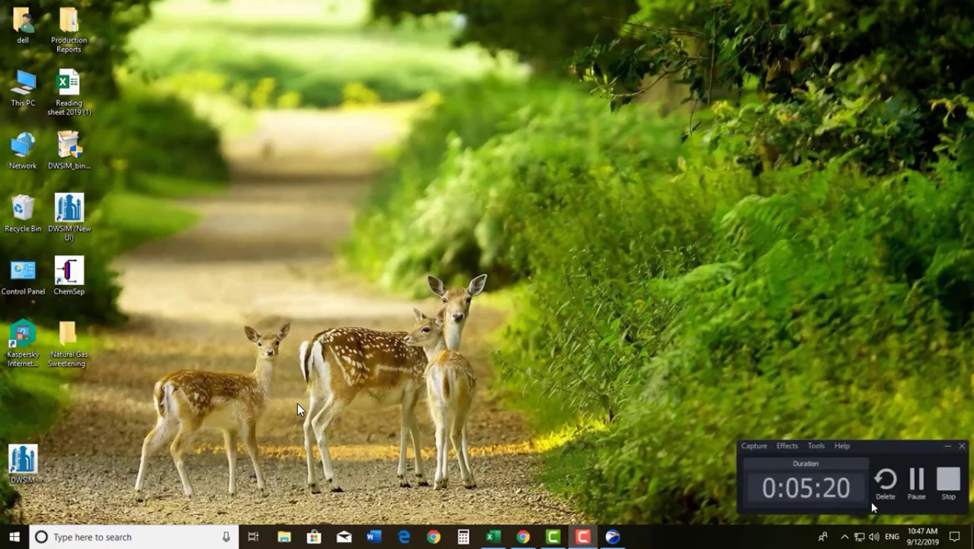
{"action": "left_click_drag", "start_coordinate": [30, 468], "coordinate": [22, 412]}
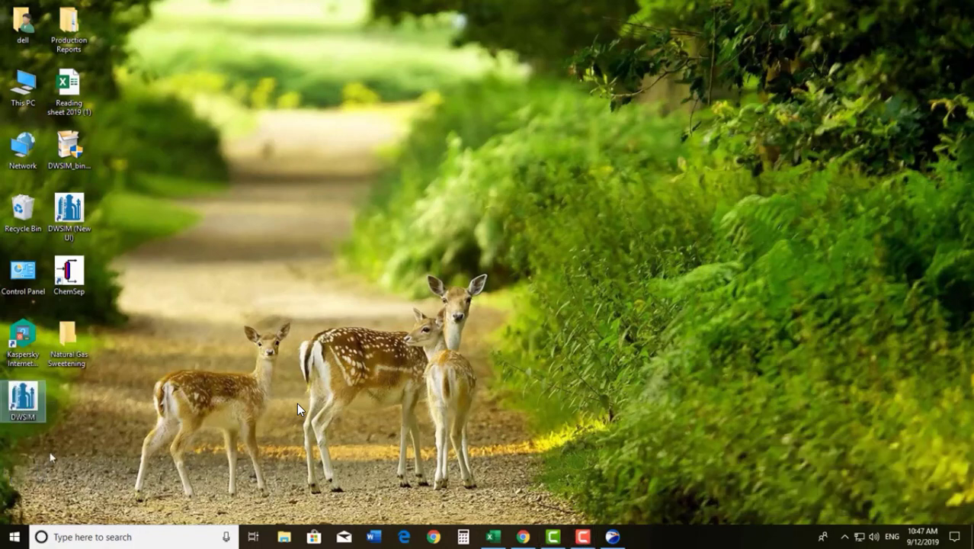
Search Windows for "dw" and launch the installed DWSIM app from the results.
{"action": "left_click", "coordinate": [13, 537]}
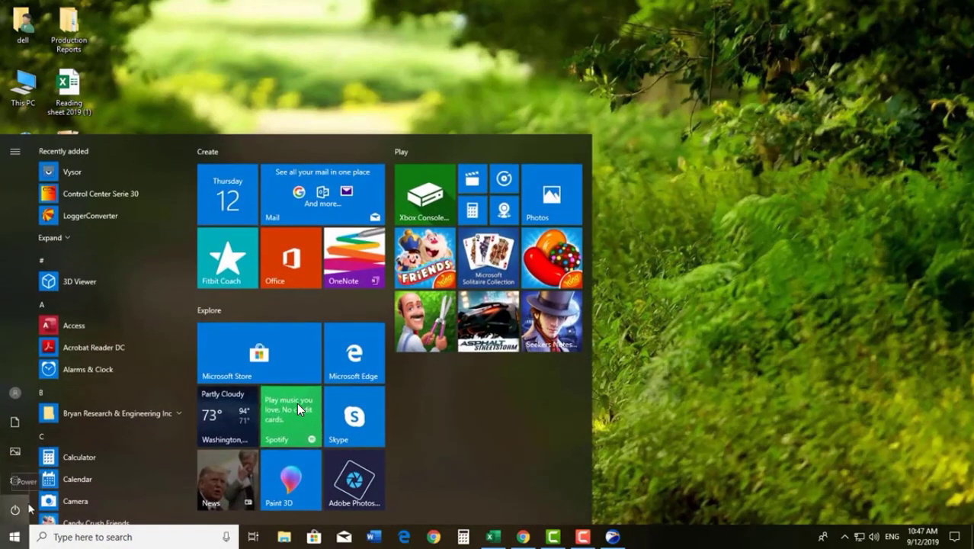
{"action": "type", "text": "dw"}
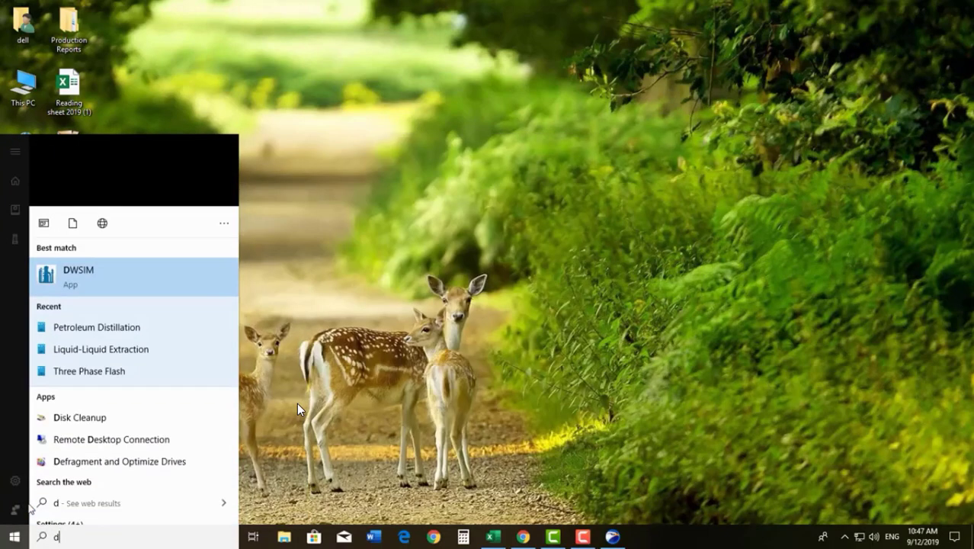
{"action": "right_click", "coordinate": [110, 204]}
{"action": "left_click", "coordinate": [93, 204]}
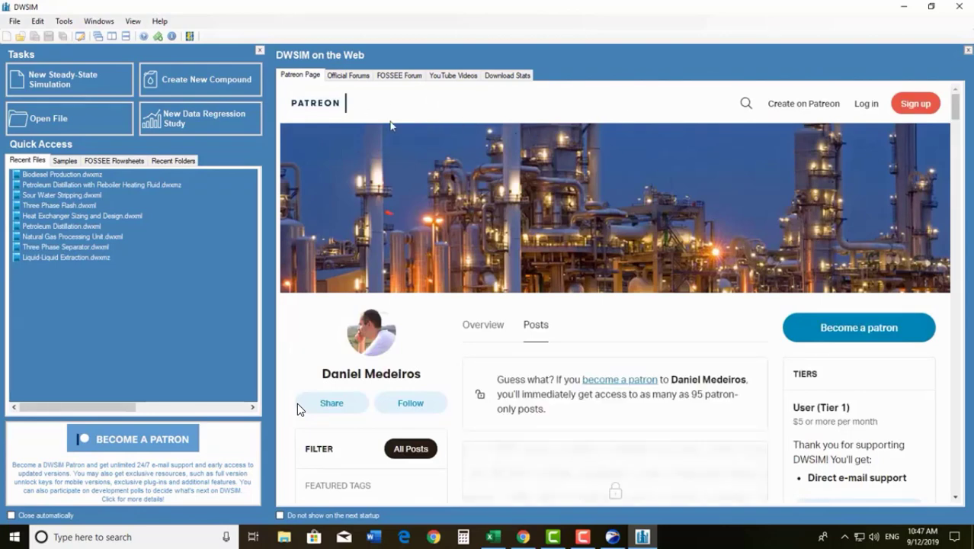
Open the recent sample file Three Phase Separator.dwxml and maximize its flowsheet window.
{"action": "left_click", "coordinate": [58, 237]}
{"action": "left_click", "coordinate": [67, 226]}
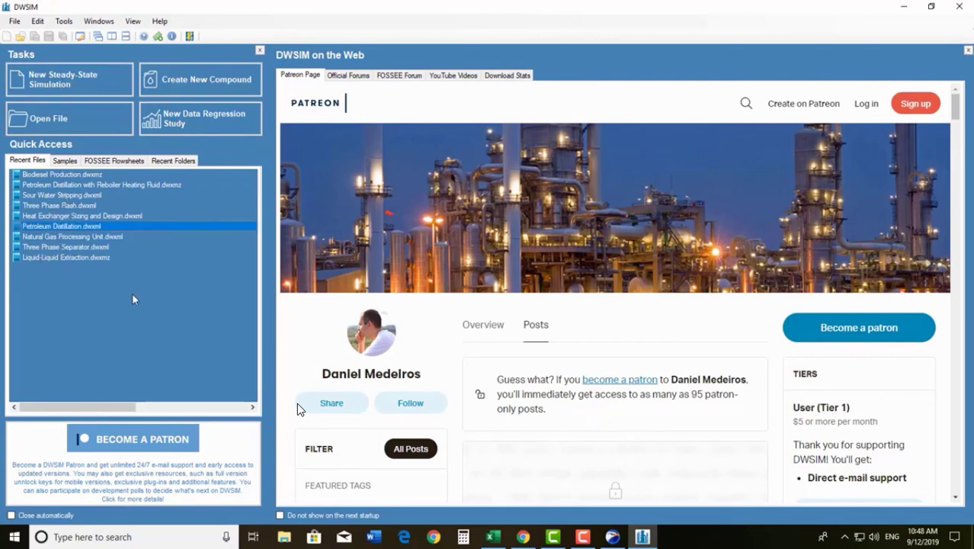
{"action": "left_click", "coordinate": [63, 257]}
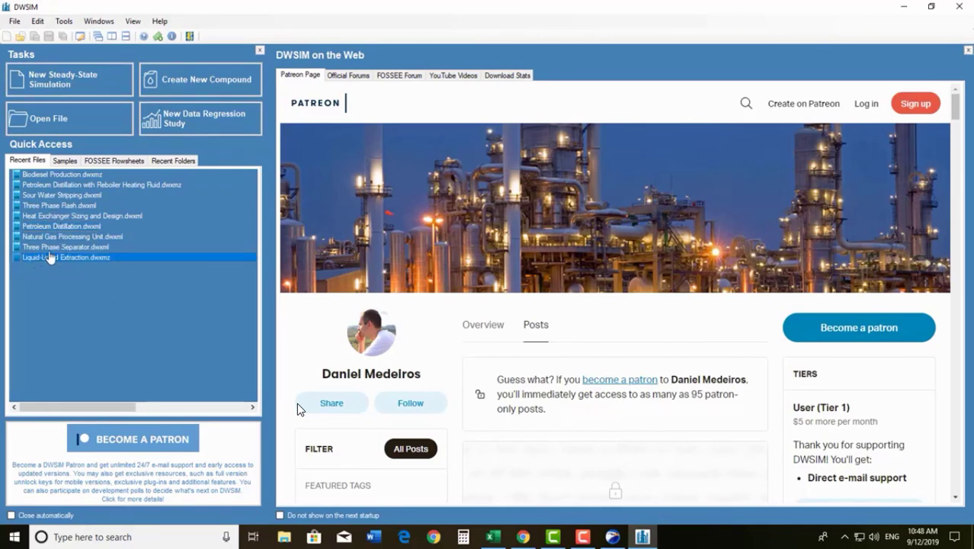
{"action": "left_click", "coordinate": [56, 248]}
{"action": "double_click", "coordinate": [58, 248]}
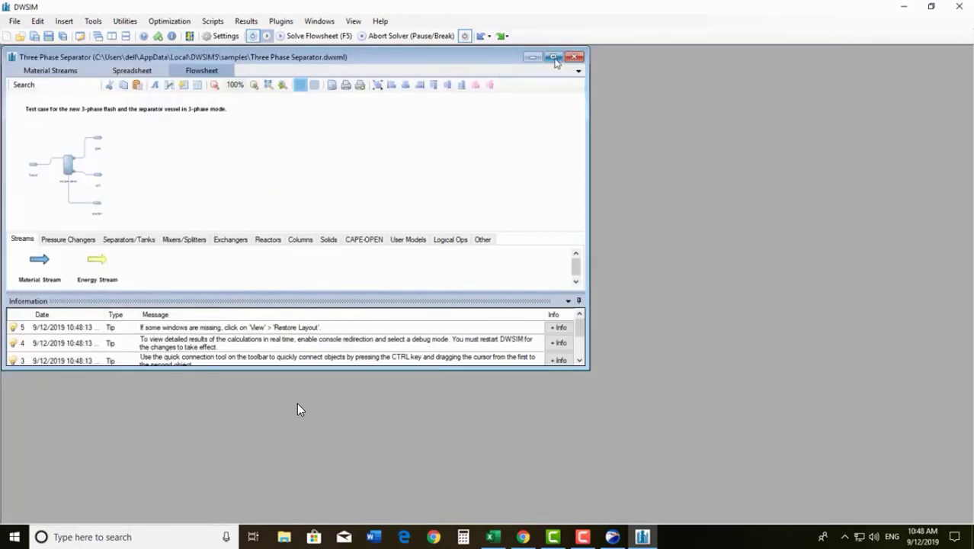
{"action": "double_click", "coordinate": [549, 57]}
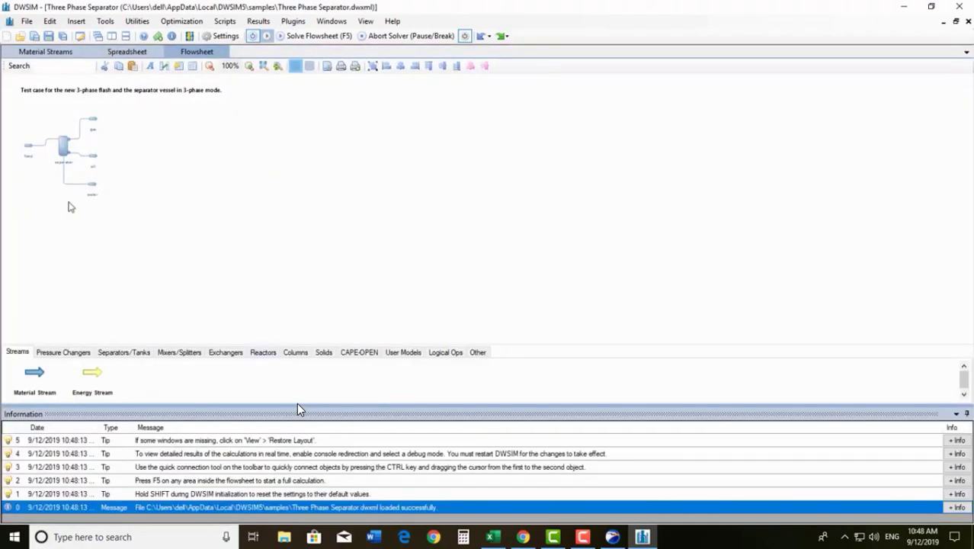
Examine the feed stream's conditions and compound amounts in the separator flowsheet, with the feed selected.
{"action": "scroll", "coordinate": [59, 189], "scroll_direction": "up", "scroll_amount": 2}
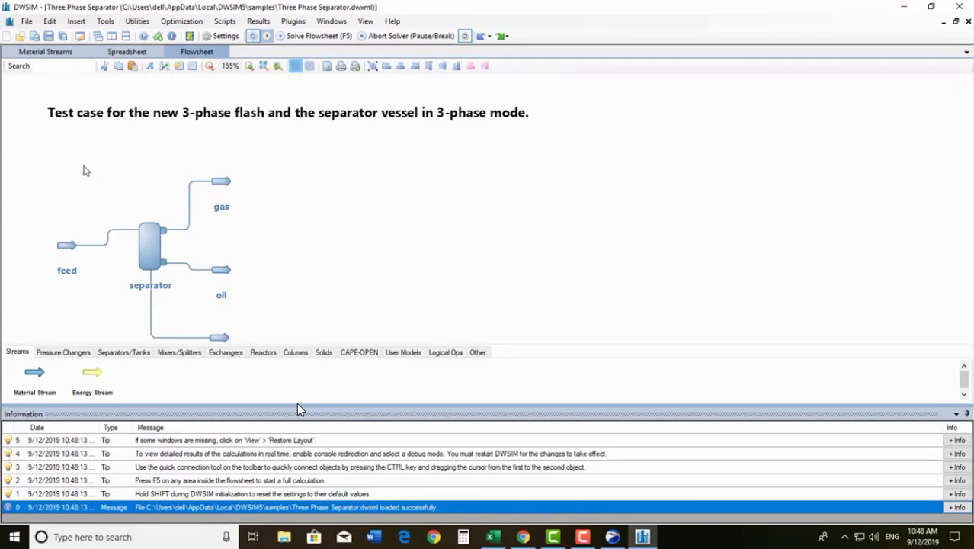
{"action": "left_click_drag", "start_coordinate": [86, 171], "coordinate": [237, 133]}
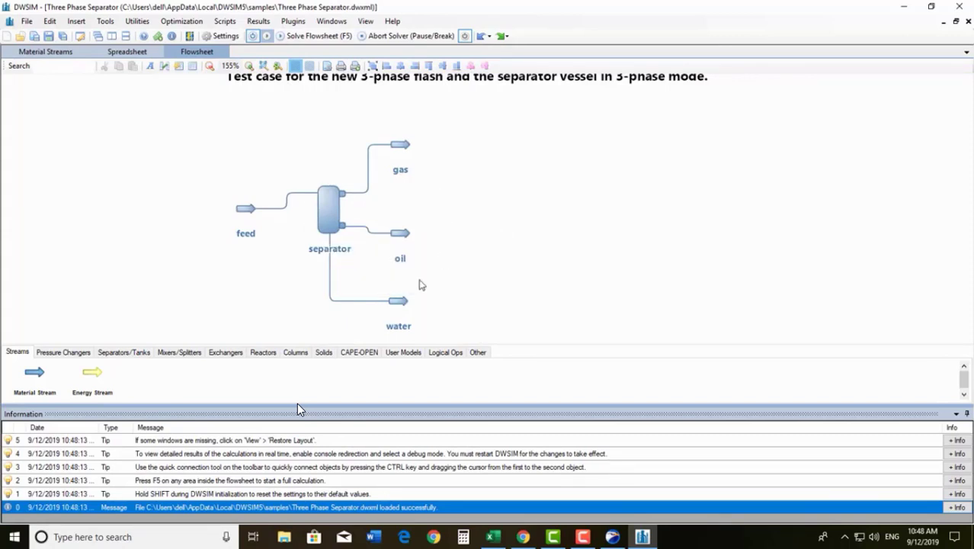
{"action": "mouse_move", "coordinate": [247, 219]}
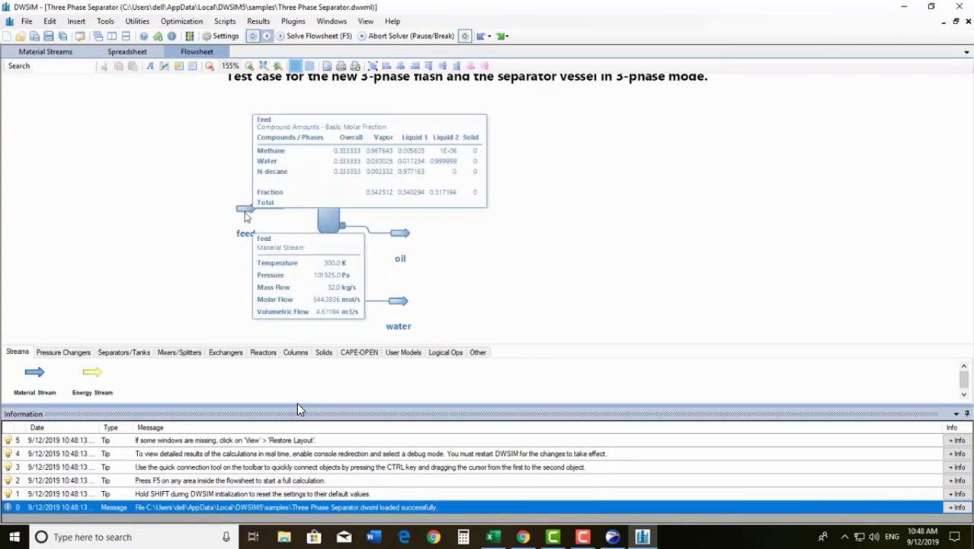
{"action": "mouse_move", "coordinate": [329, 224]}
{"action": "left_click", "coordinate": [245, 208]}
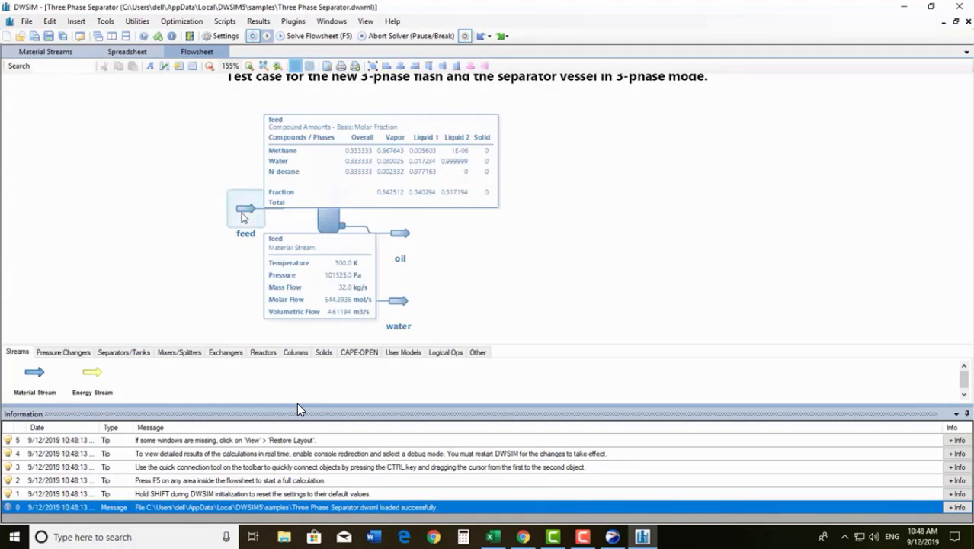